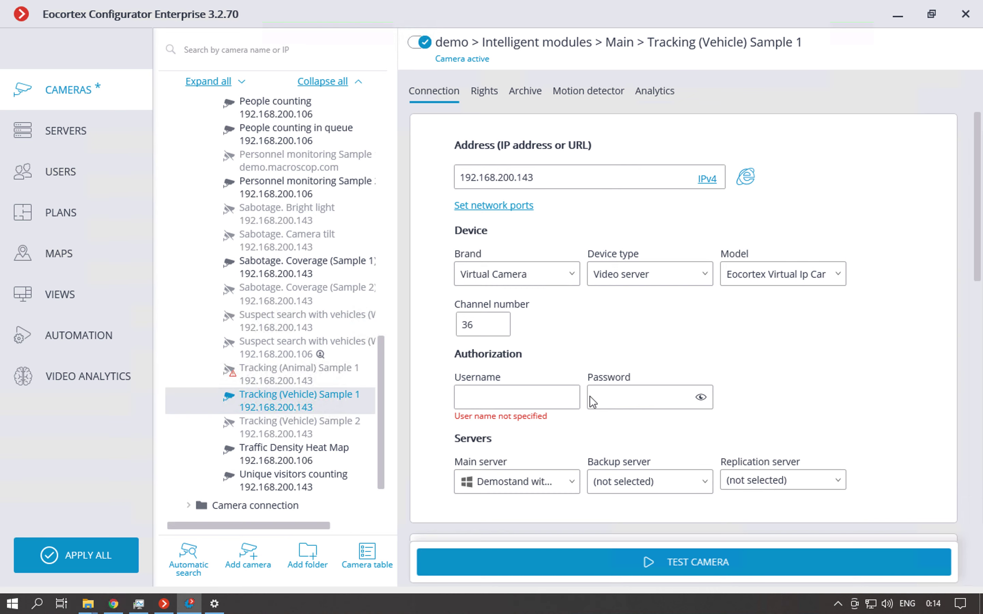
Open the Tracking module settings in the Analytics tab of camera Tracking (Vehicle) Sample 1
{"action": "left_click", "coordinate": [573, 92]}
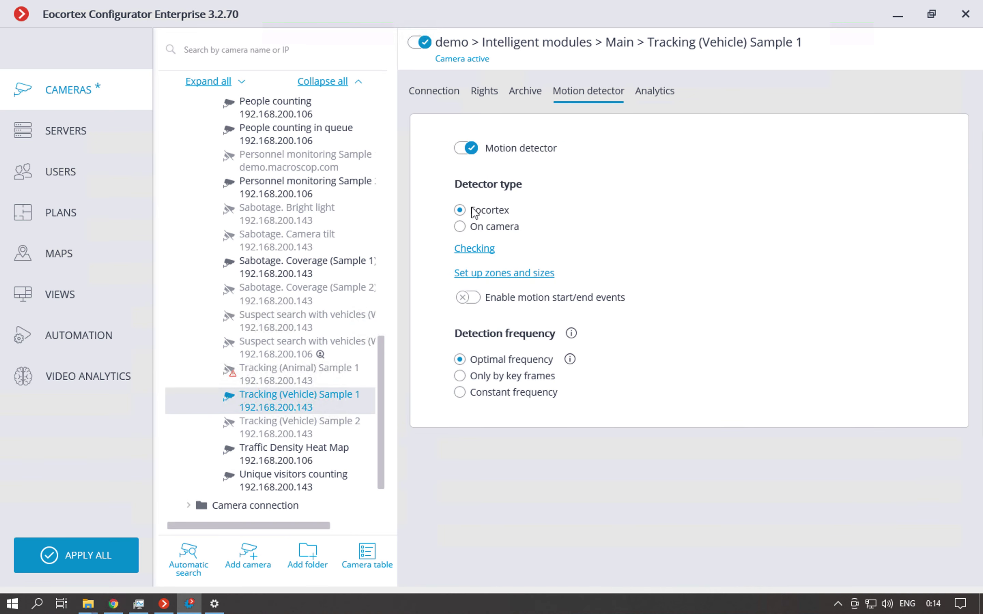
{"action": "left_click", "coordinate": [665, 97]}
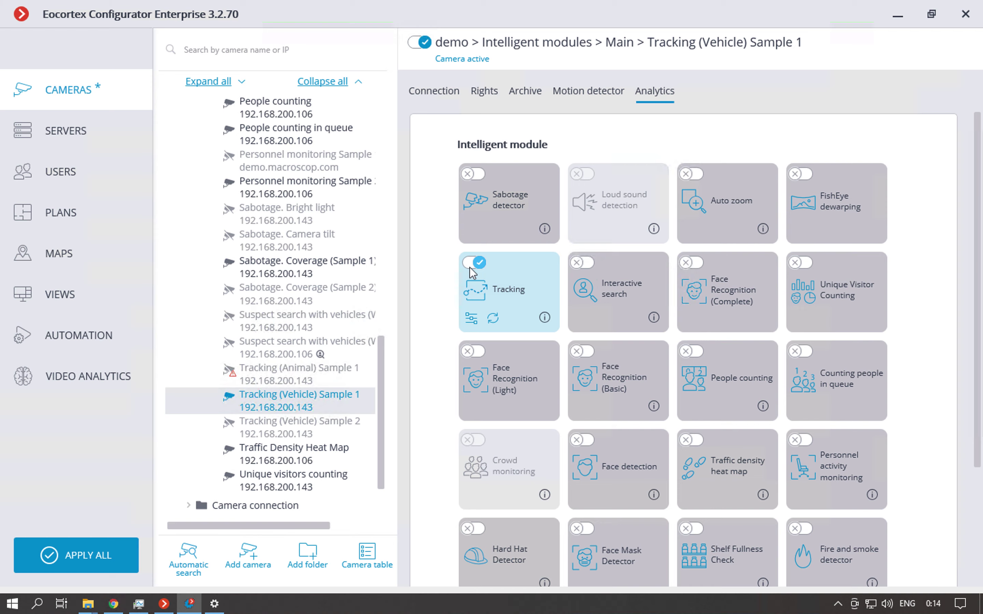
{"action": "left_click", "coordinate": [471, 321]}
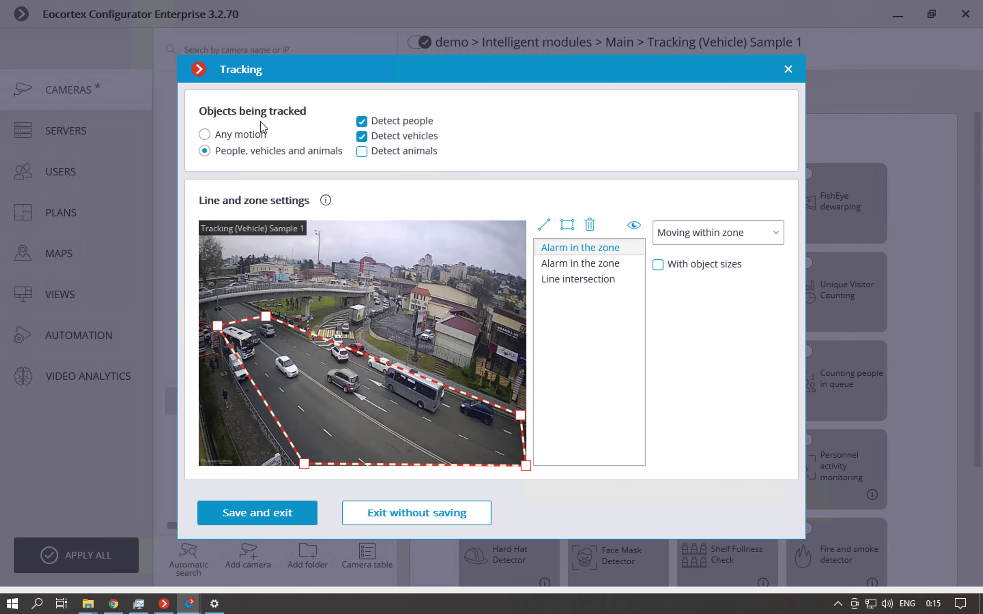
Set tracking to Any motion, keeping the zone event as Moving within zone
{"action": "left_click", "coordinate": [248, 136]}
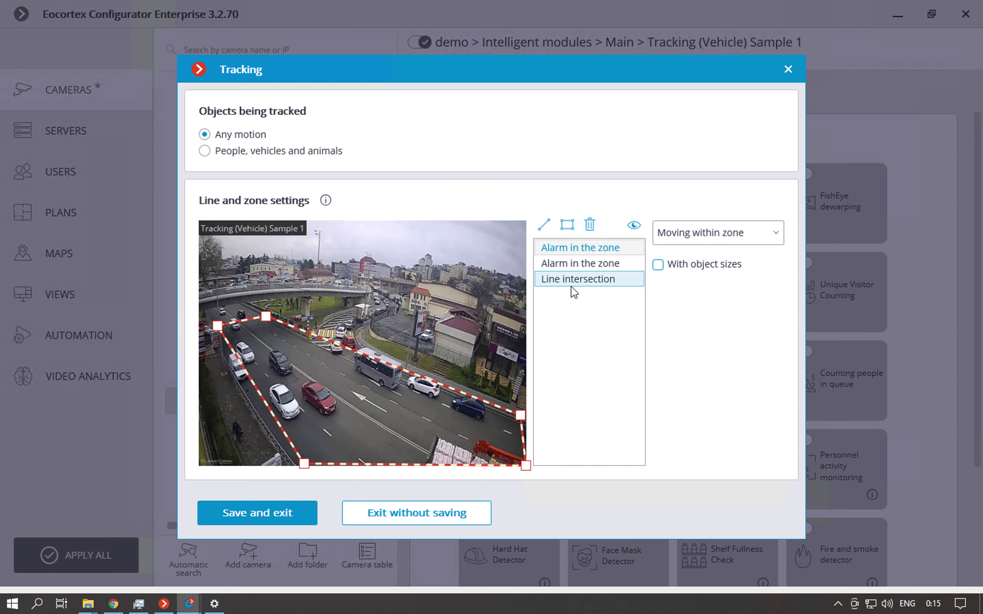
{"action": "left_click", "coordinate": [708, 243]}
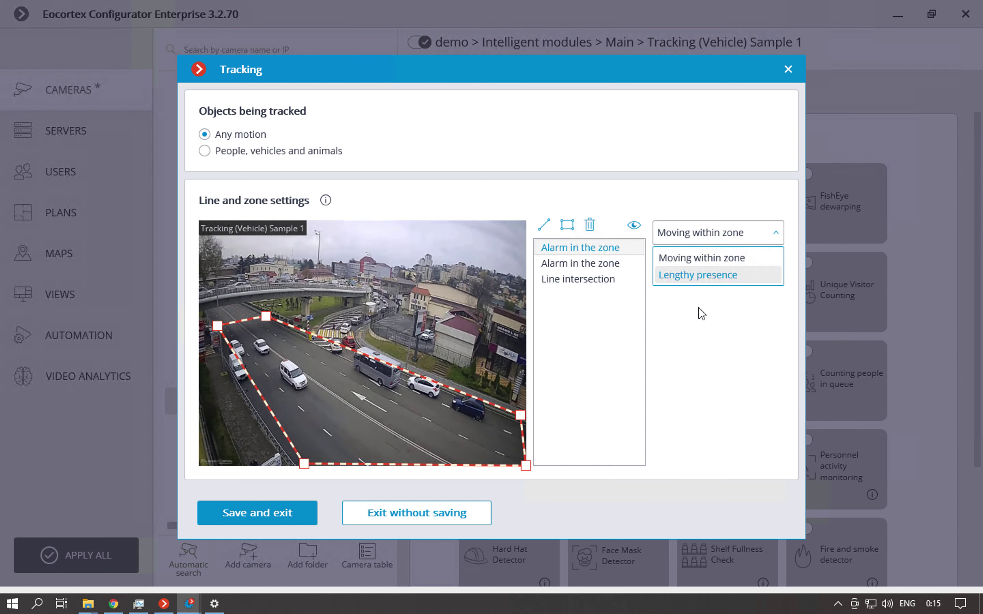
{"action": "left_click", "coordinate": [697, 332]}
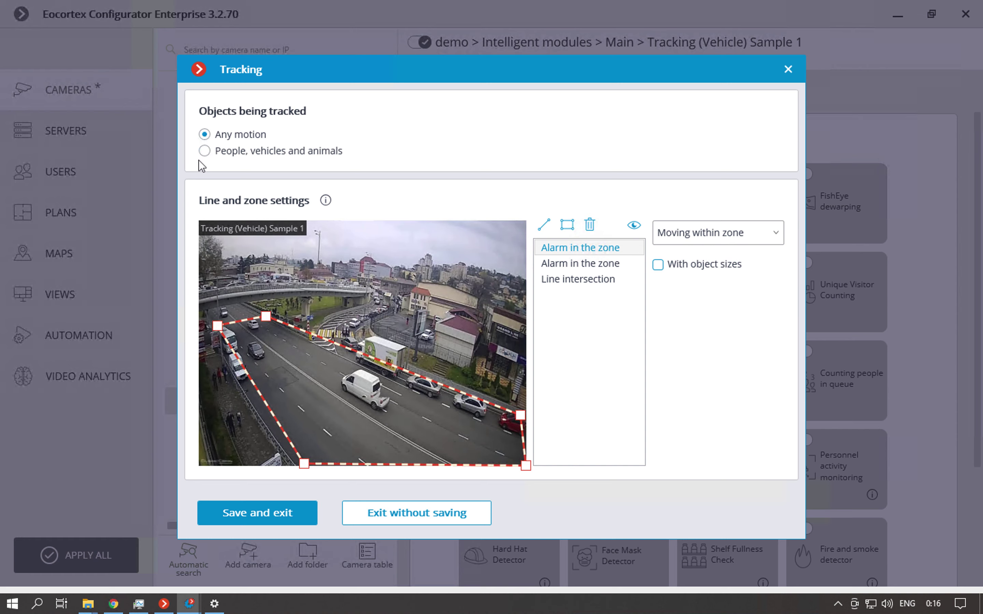
Track people, vehicles and animals, reshape the alarm zone, limit object sizes to 5–69%, and close settings
{"action": "left_click", "coordinate": [205, 151]}
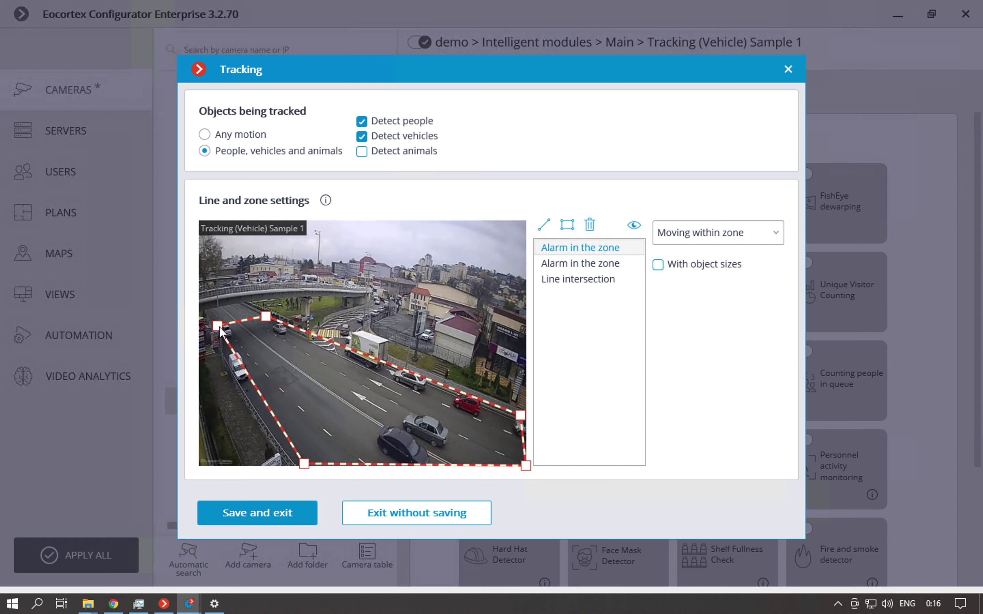
{"action": "mouse_move", "coordinate": [217, 326]}
{"action": "left_mouse_down"}
{"action": "mouse_move", "coordinate": [254, 341]}
{"action": "mouse_move", "coordinate": [213, 332]}
{"action": "left_mouse_up"}
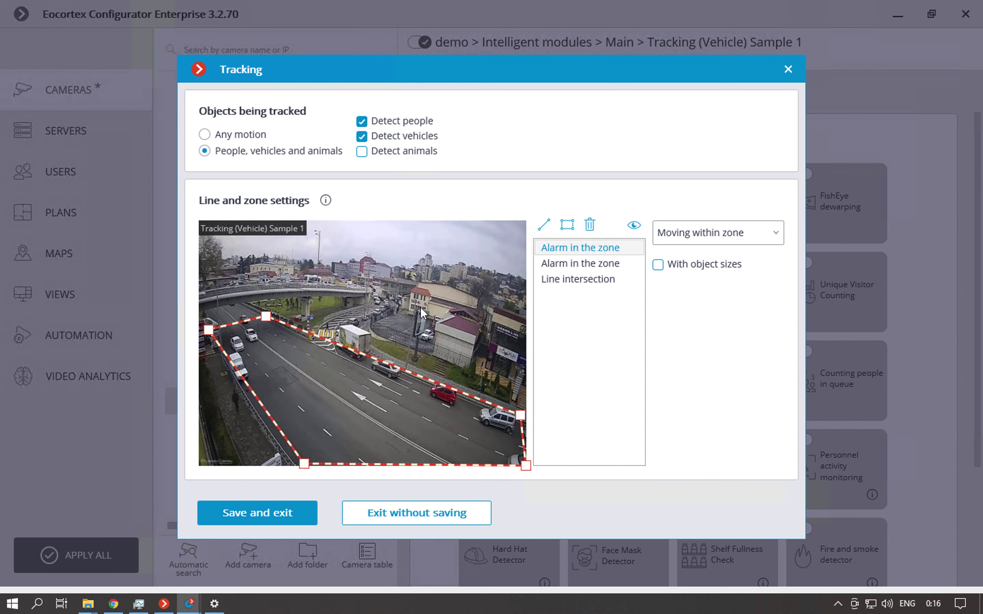
{"action": "left_click", "coordinate": [661, 267]}
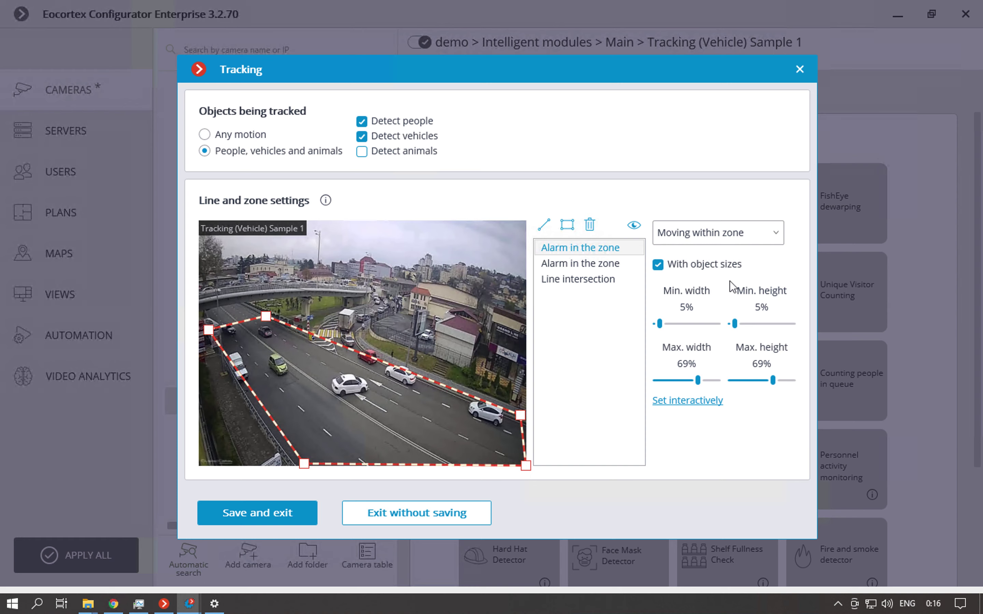
{"action": "left_click", "coordinate": [591, 280]}
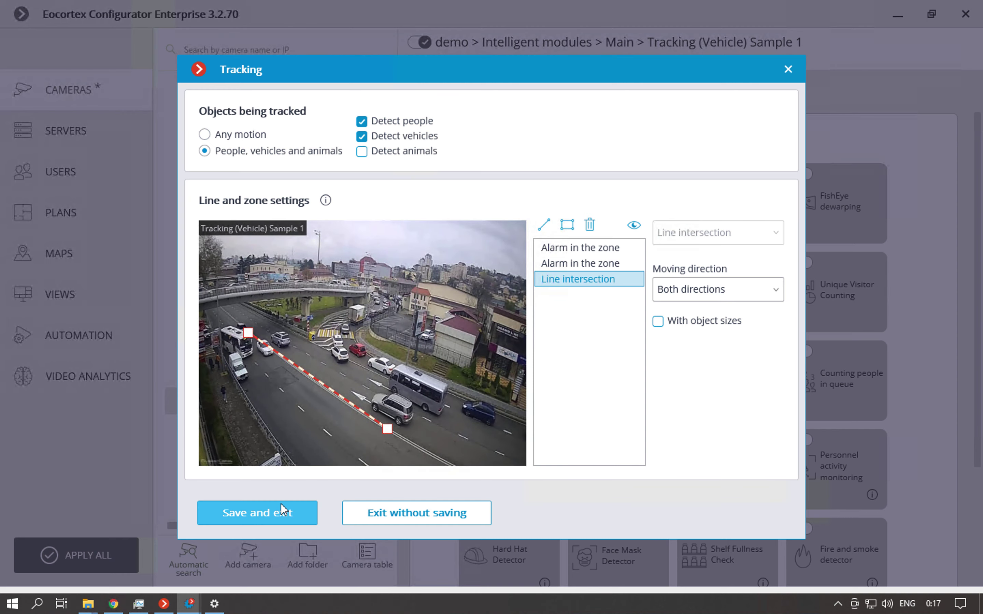
{"action": "left_click", "coordinate": [788, 70]}
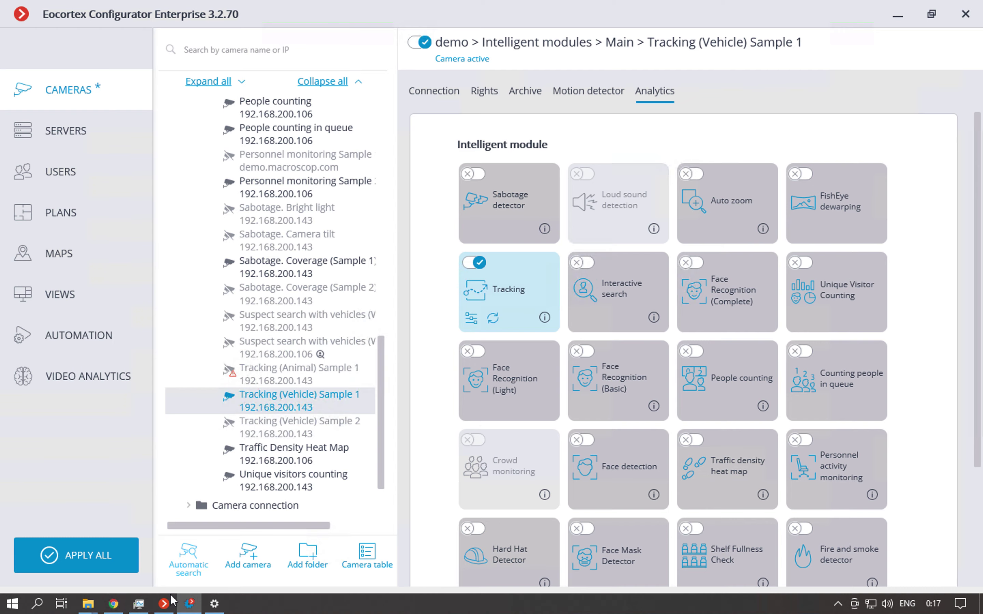
In Eocortex Client, show the Tracking (Vehicle) Sample 1 camera's live video full screen
{"action": "left_click", "coordinate": [164, 604]}
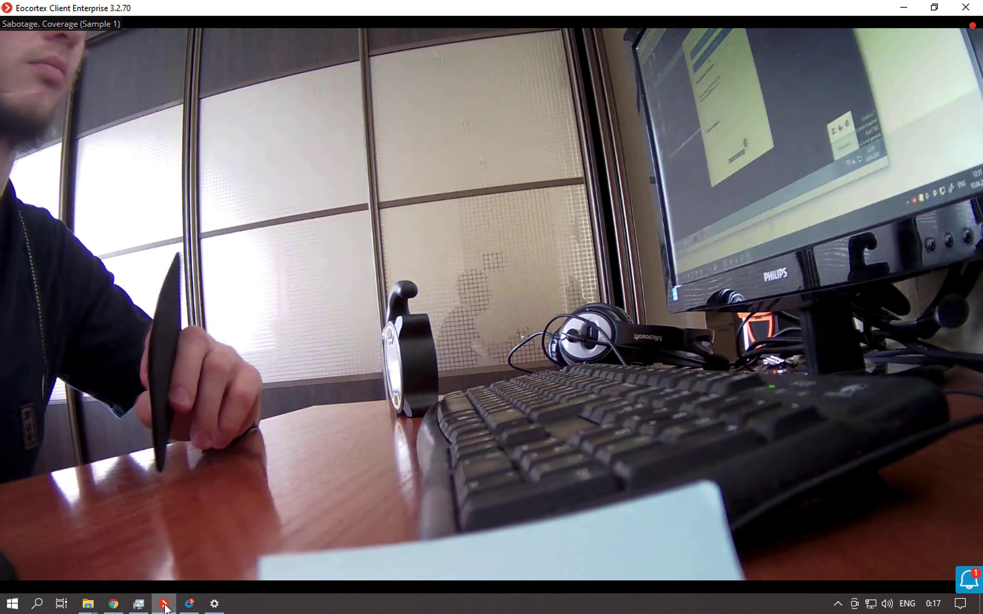
{"action": "right_click", "coordinate": [313, 364]}
{"action": "mouse_move", "coordinate": [331, 371]}
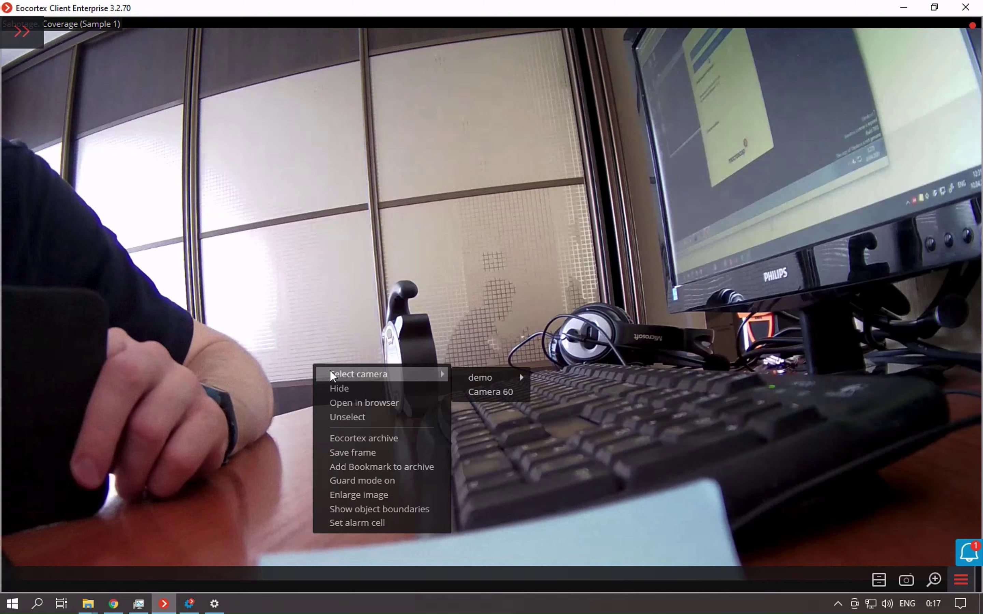
{"action": "mouse_move", "coordinate": [471, 376]}
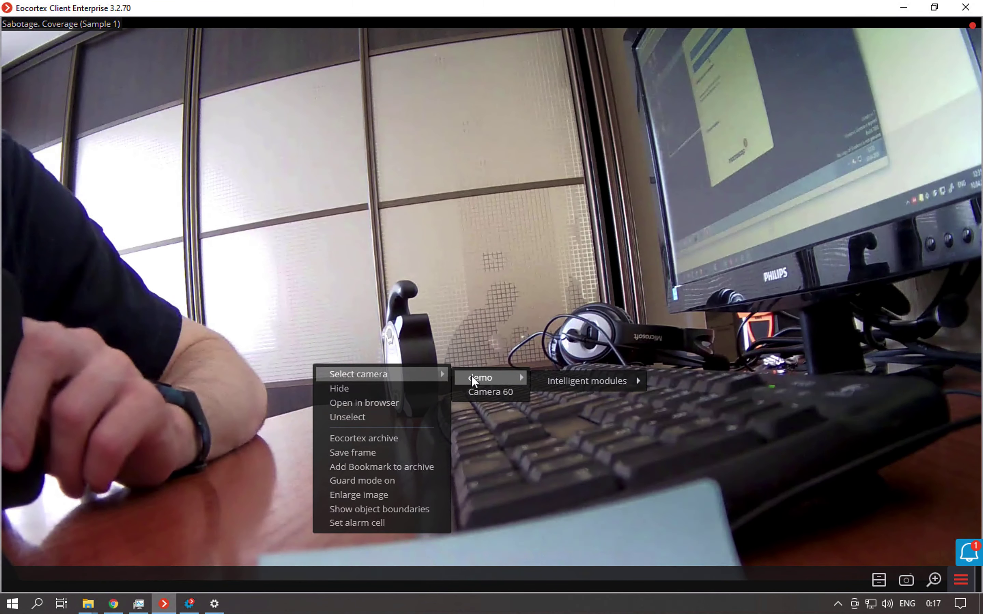
{"action": "mouse_move", "coordinate": [558, 384]}
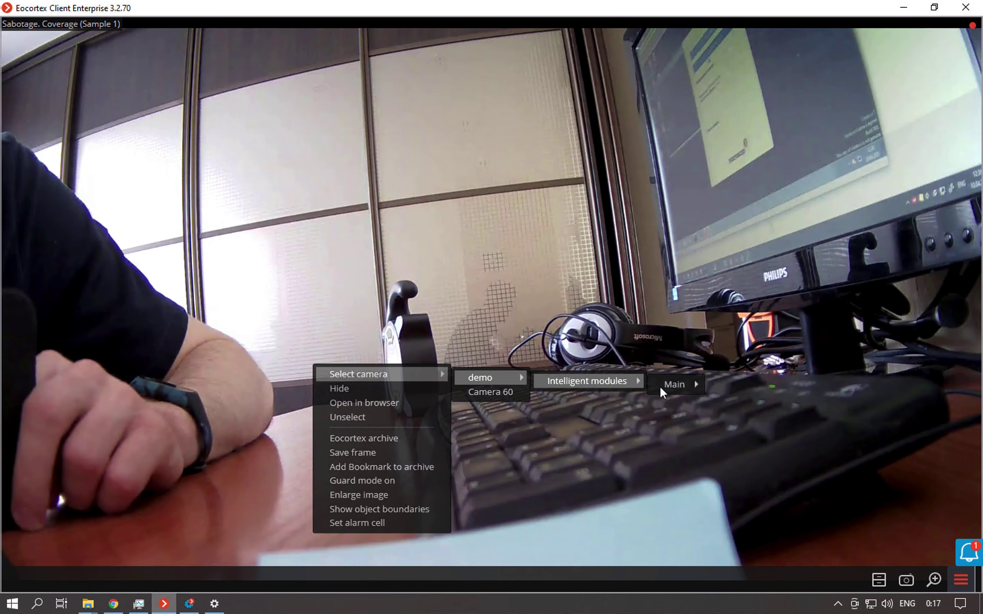
{"action": "mouse_move", "coordinate": [660, 386]}
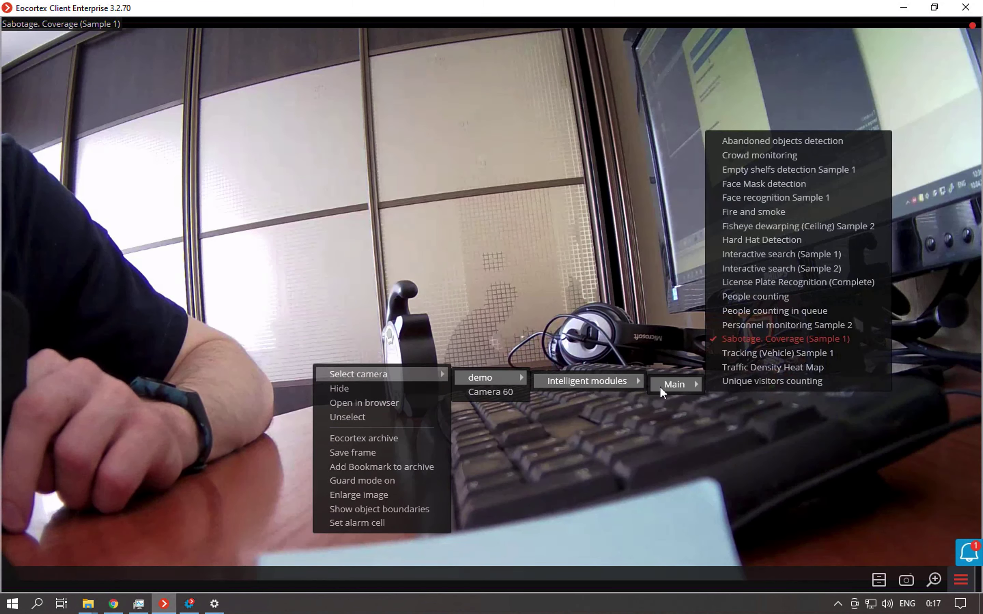
{"action": "left_click", "coordinate": [777, 353]}
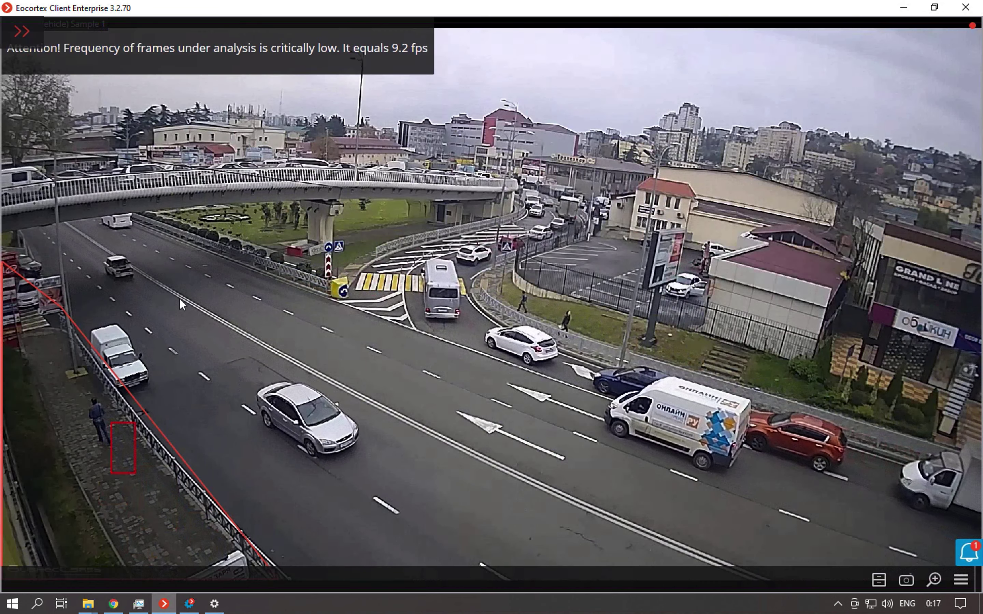
Show the Events journal filtered to Tracking event only, excluding Video surveillance sabotage
{"action": "left_click", "coordinate": [21, 31]}
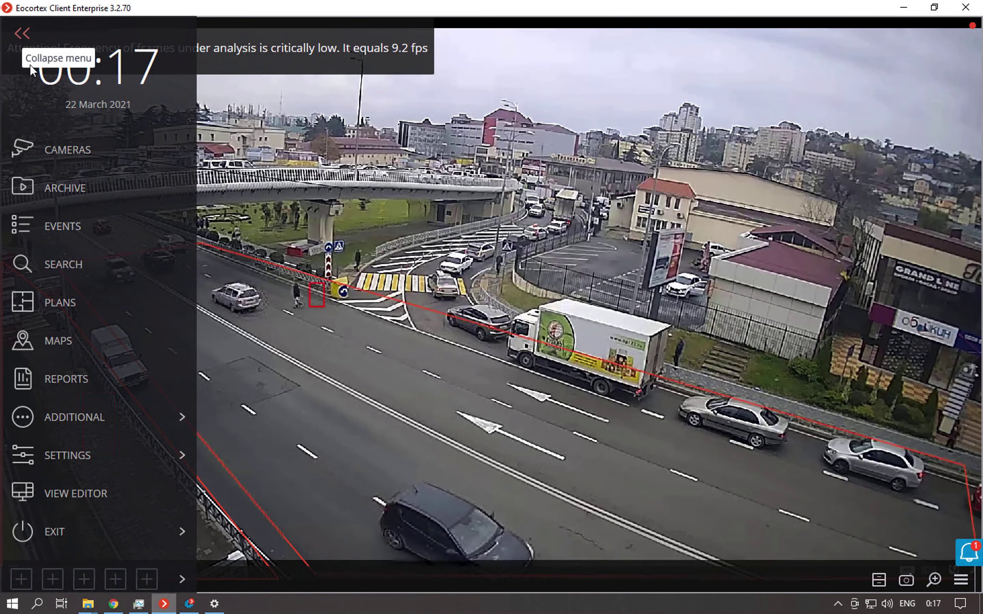
{"action": "left_click", "coordinate": [67, 224]}
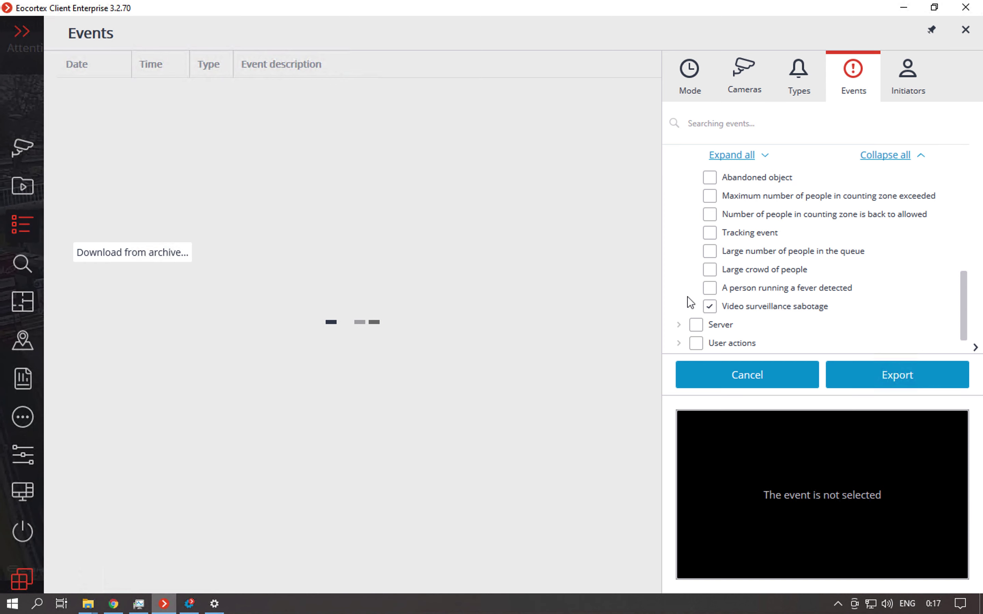
{"action": "left_click", "coordinate": [710, 308]}
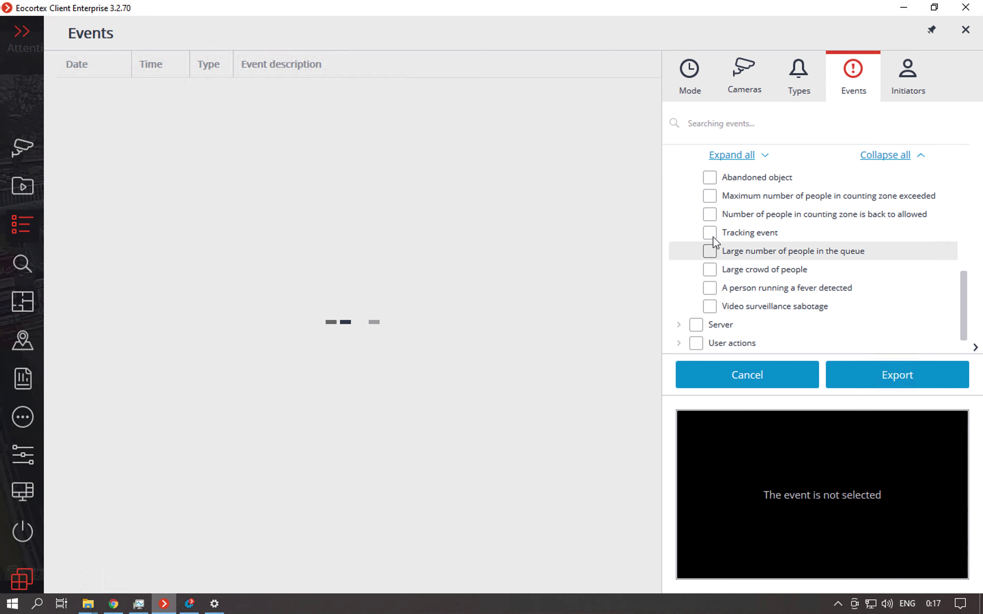
{"action": "left_click", "coordinate": [711, 232]}
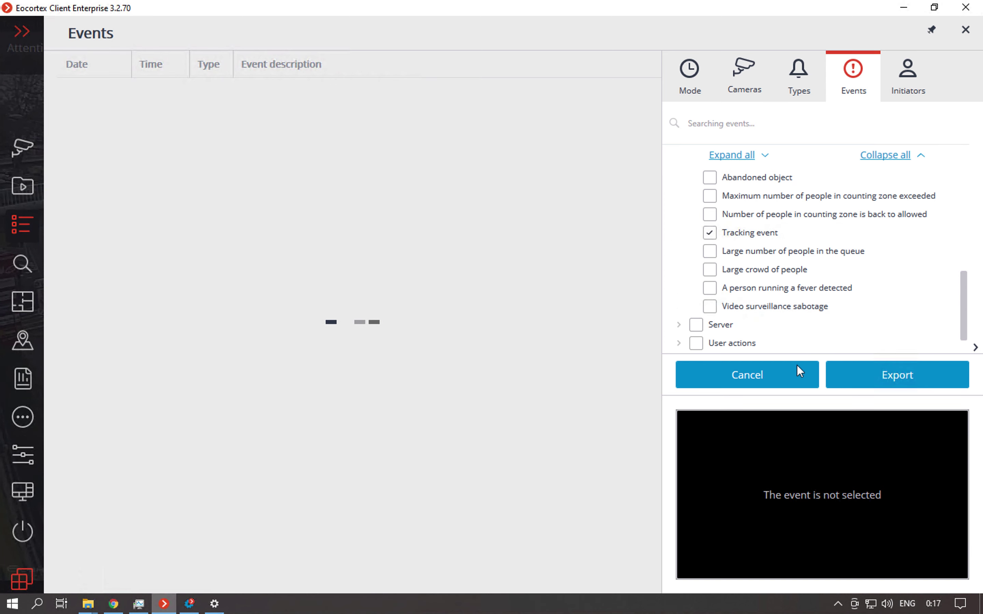
{"action": "left_click", "coordinate": [734, 376]}
{"action": "left_click", "coordinate": [734, 375]}
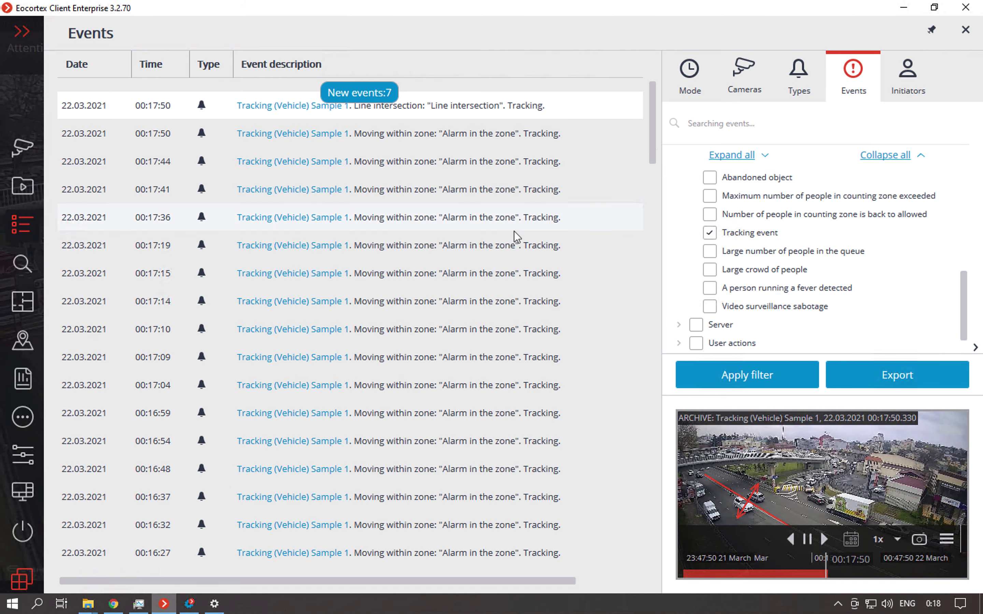
Play the 00:17:50 Line intersection event's archive footage full screen
{"action": "mouse_move", "coordinate": [398, 114]}
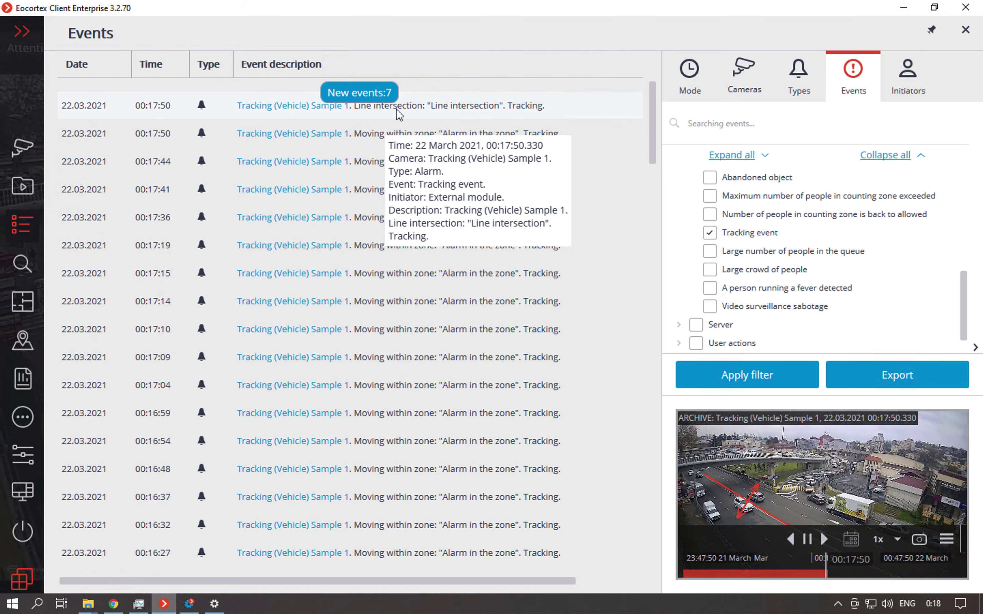
{"action": "double_click", "coordinate": [439, 106]}
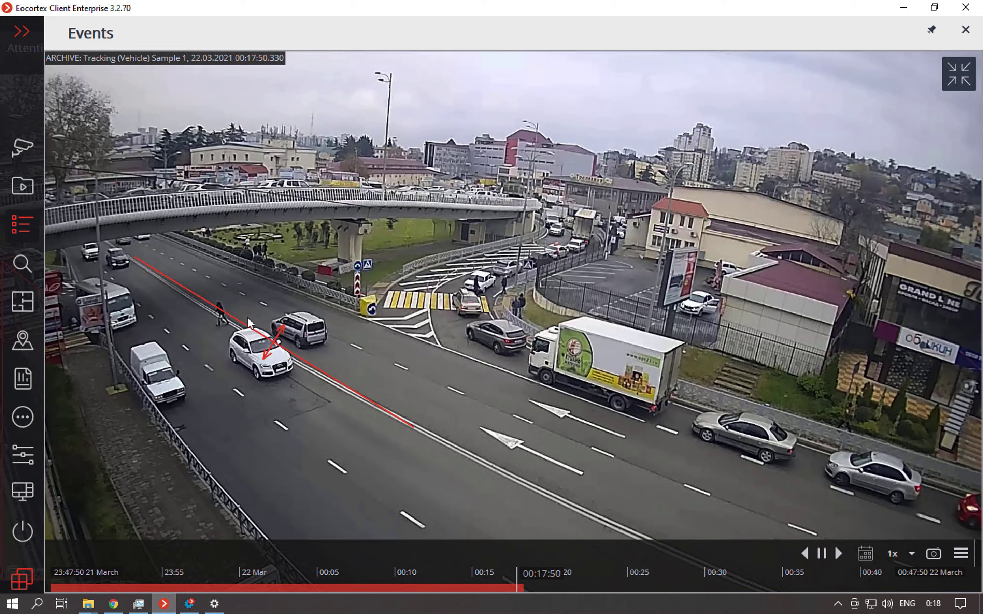
{"action": "left_click", "coordinate": [971, 84]}
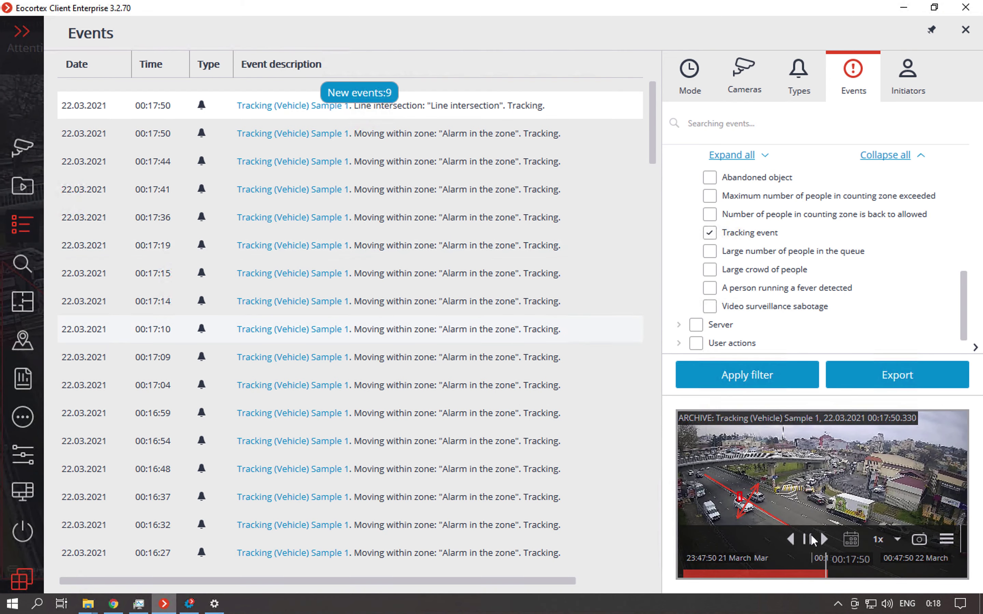
{"action": "double_click", "coordinate": [870, 480]}
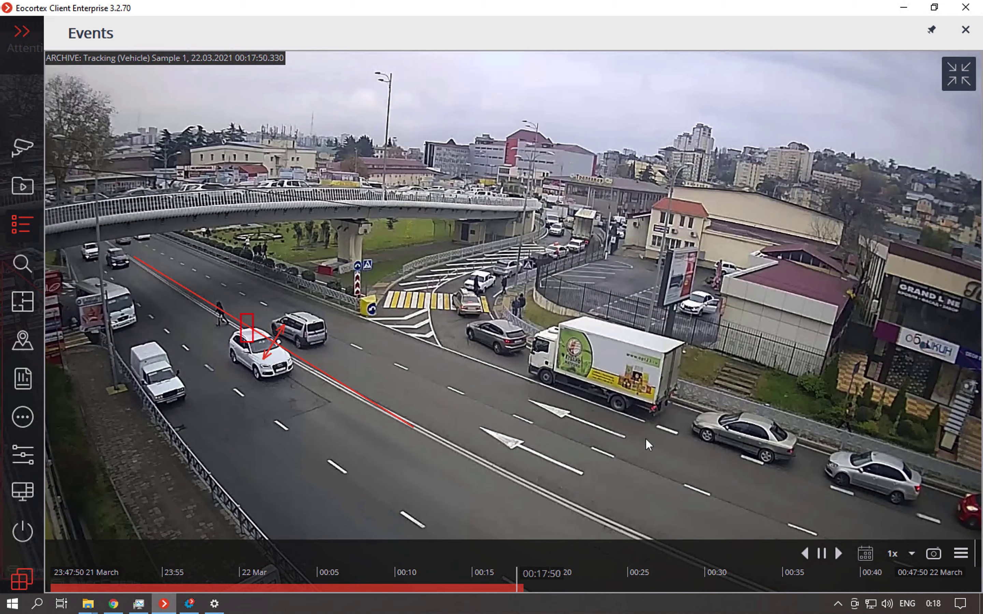
{"action": "left_click", "coordinate": [839, 554]}
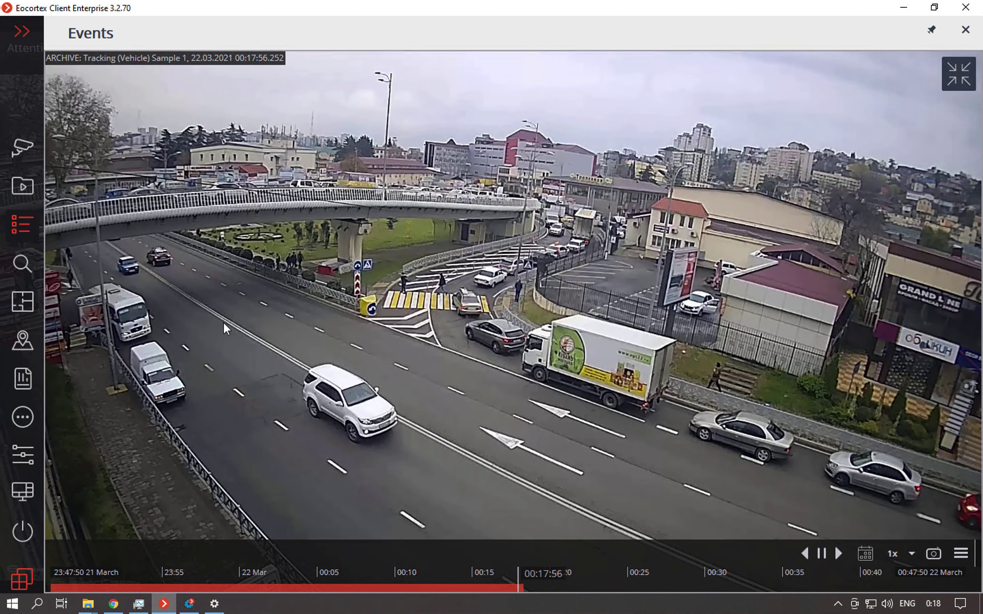
Open the 00:17:15 zone event's archive footage full screen
{"action": "left_click", "coordinate": [959, 80]}
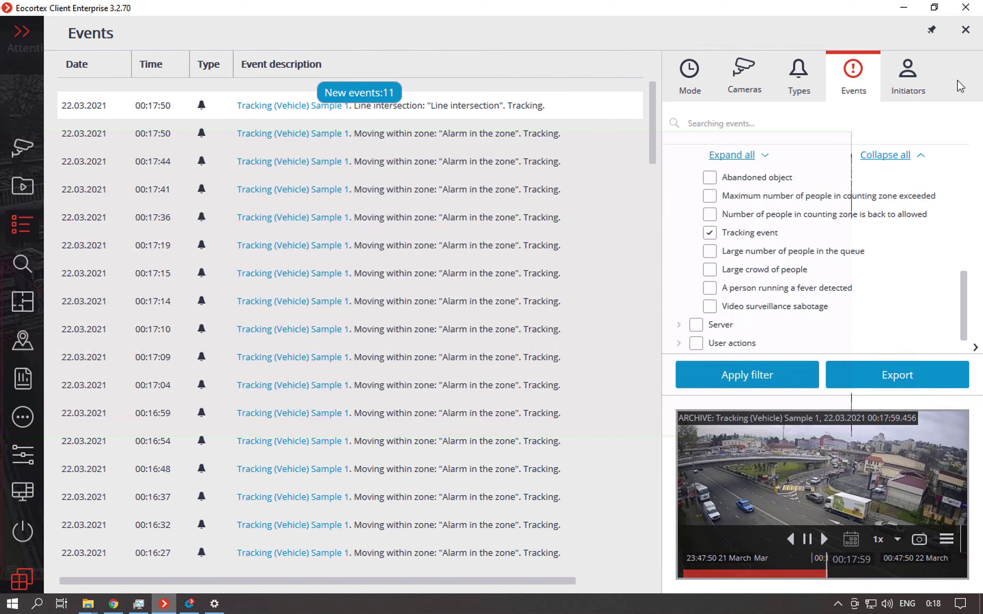
{"action": "left_click", "coordinate": [438, 279]}
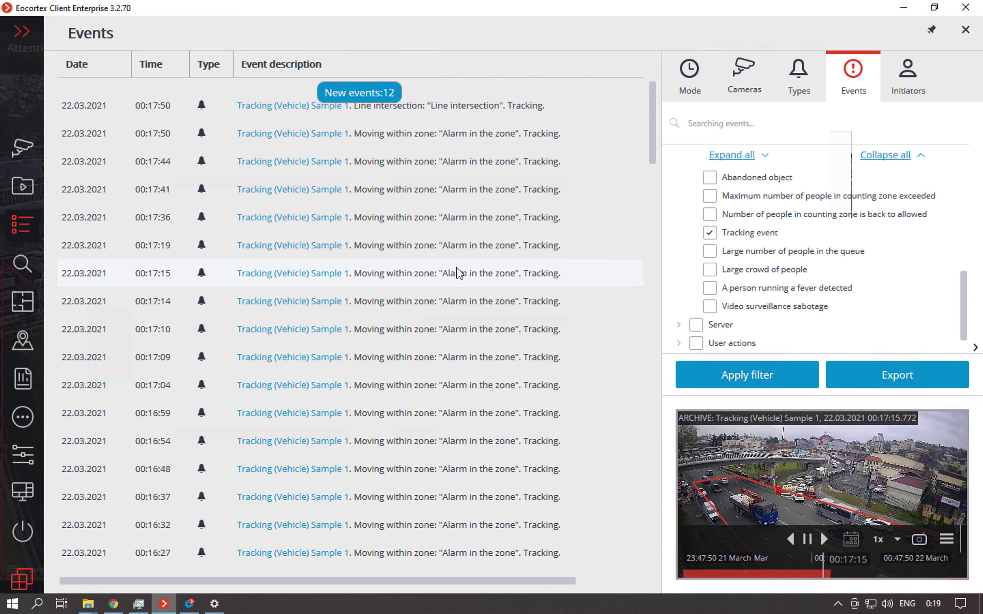
{"action": "mouse_move", "coordinate": [493, 278]}
{"action": "double_click", "coordinate": [474, 277]}
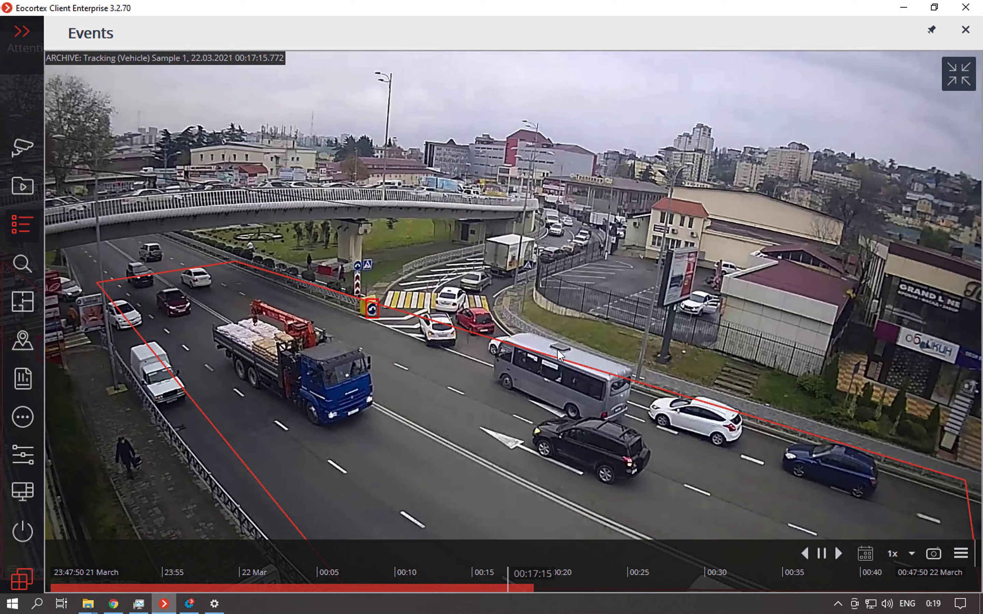
Watch the 00:17:09 zone event's footage full screen, then return to the events list
{"action": "left_click", "coordinate": [966, 77]}
{"action": "left_click", "coordinate": [437, 367]}
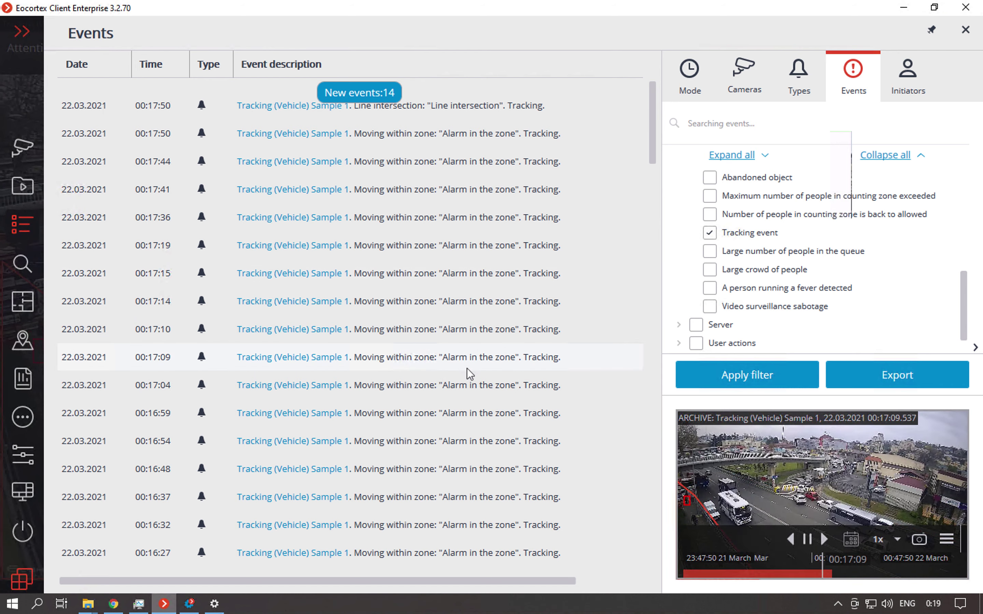
{"action": "double_click", "coordinate": [450, 358]}
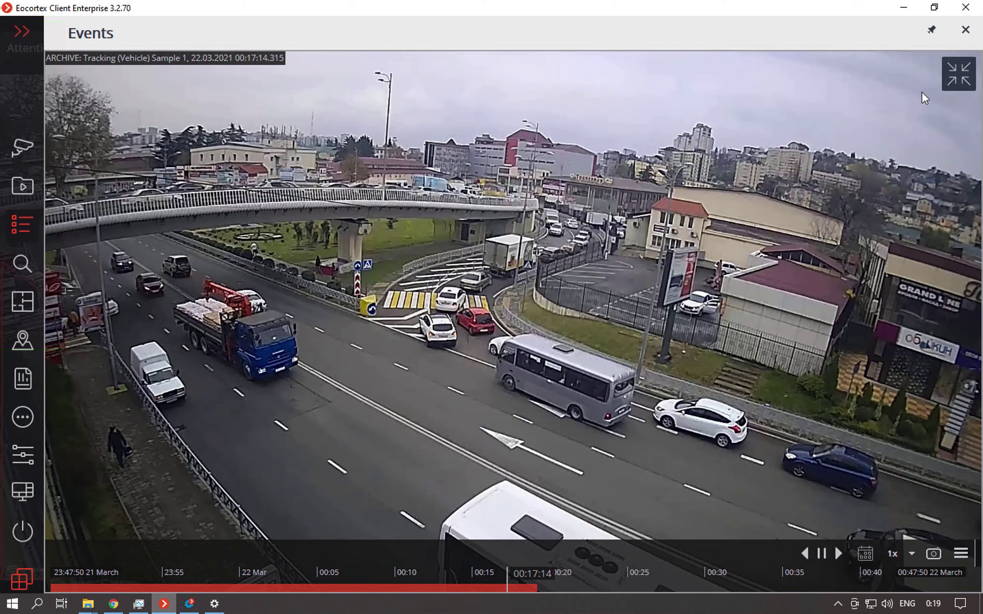
{"action": "left_click", "coordinate": [957, 74]}
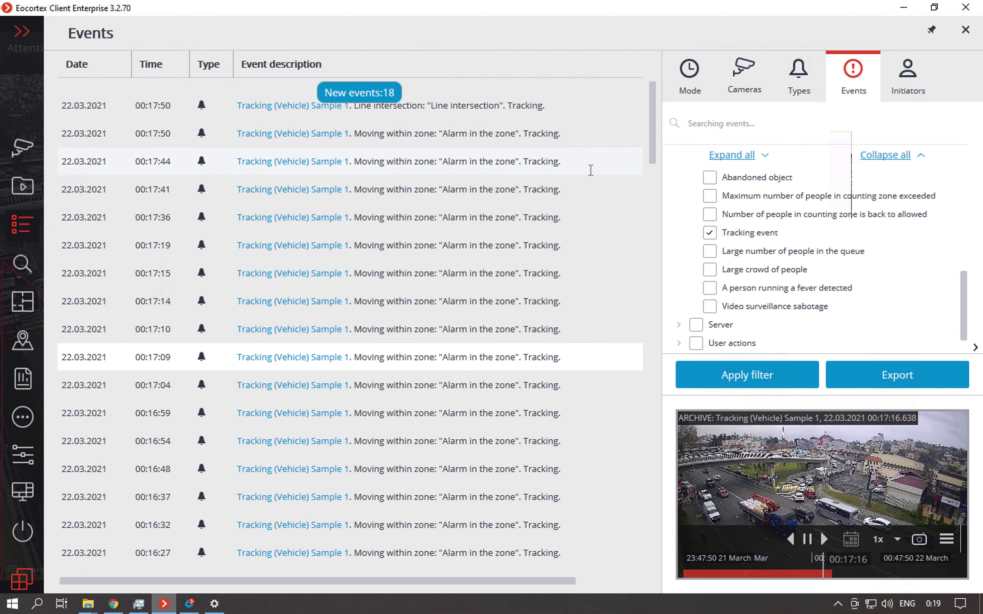